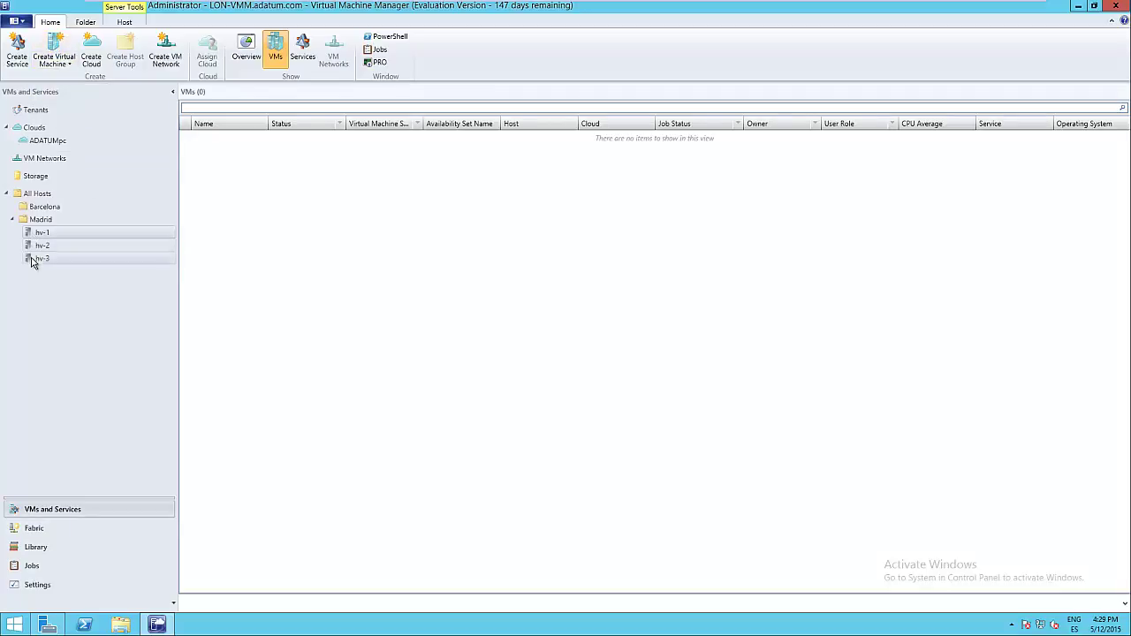
# Step: Start creating a Generation 1 virtual machine with a blank virtual hard disk and name it Tutorial1
pyautogui.click(56, 59)
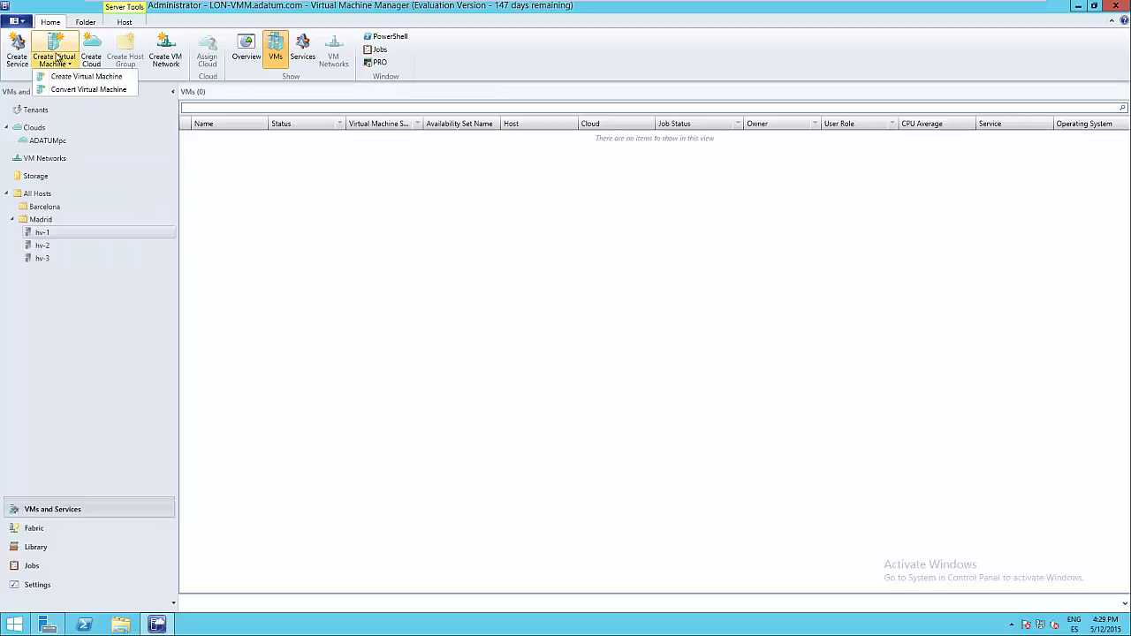
pyautogui.click(54, 76)
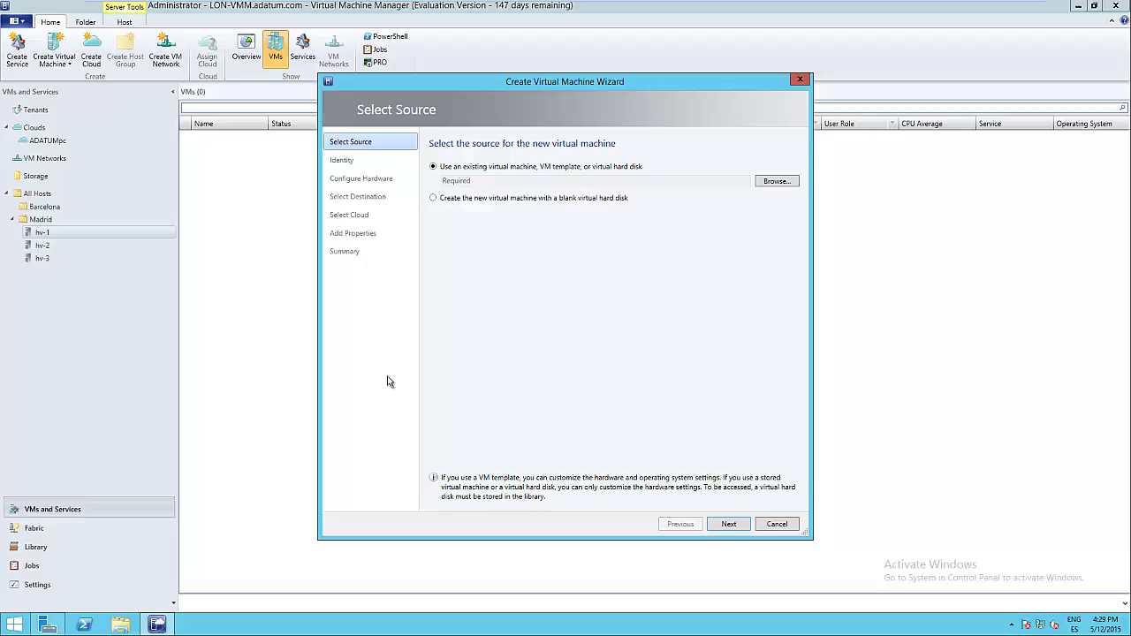
pyautogui.click(512, 198)
pyautogui.click(731, 525)
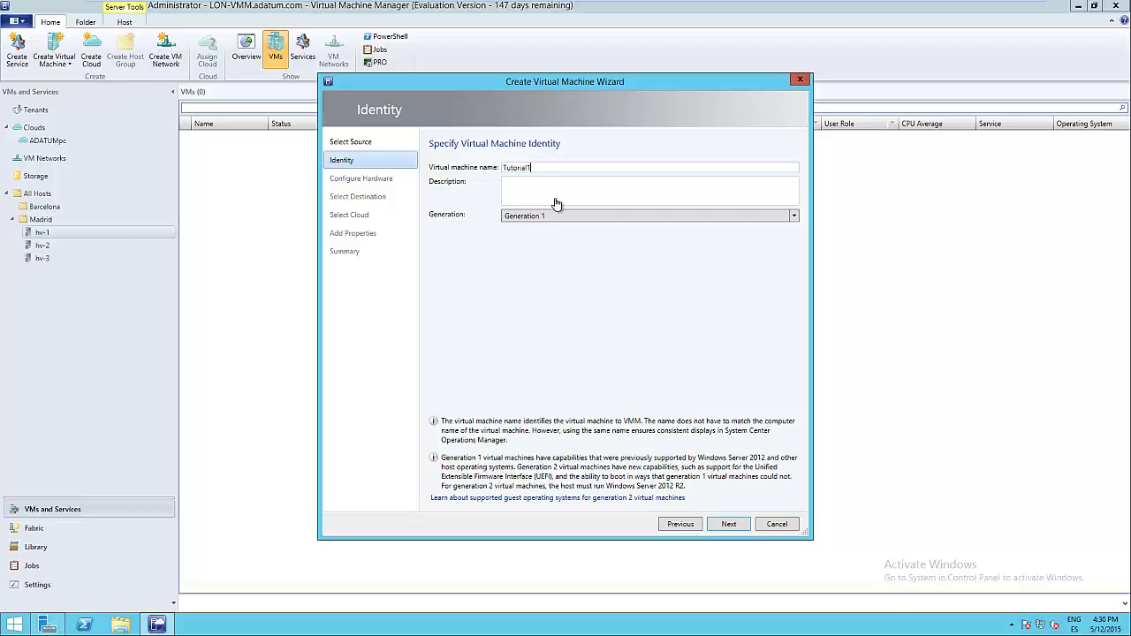
pyautogui.click(727, 525)
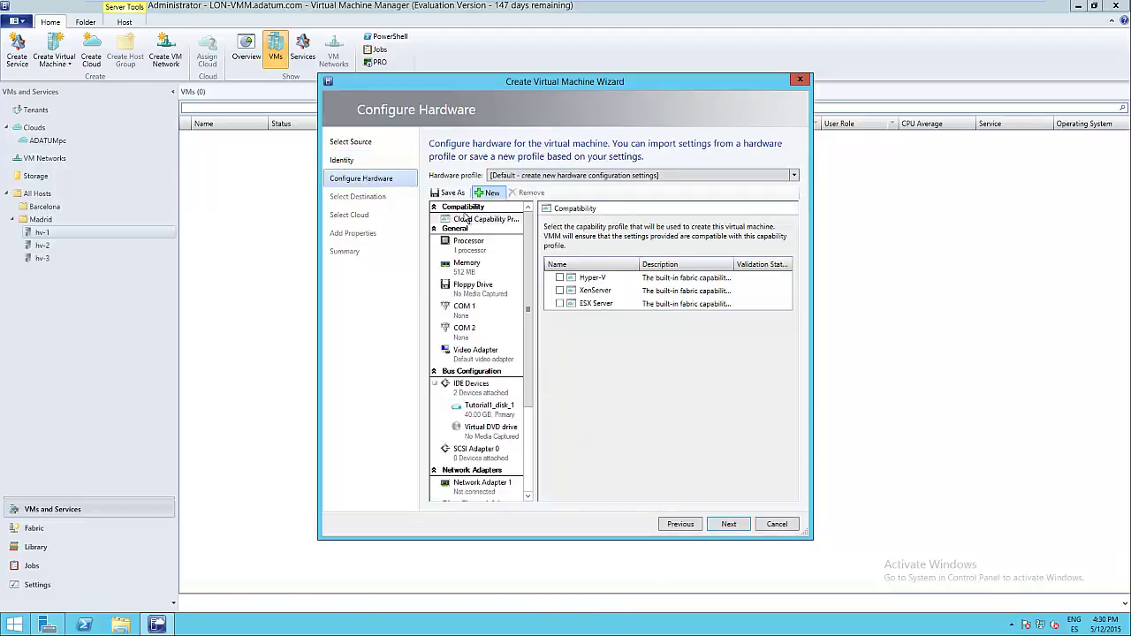
# Step: Assign the Hyper-V capability profile to the virtual machine and set its static memory to 1024 MB
pyautogui.click(484, 223)
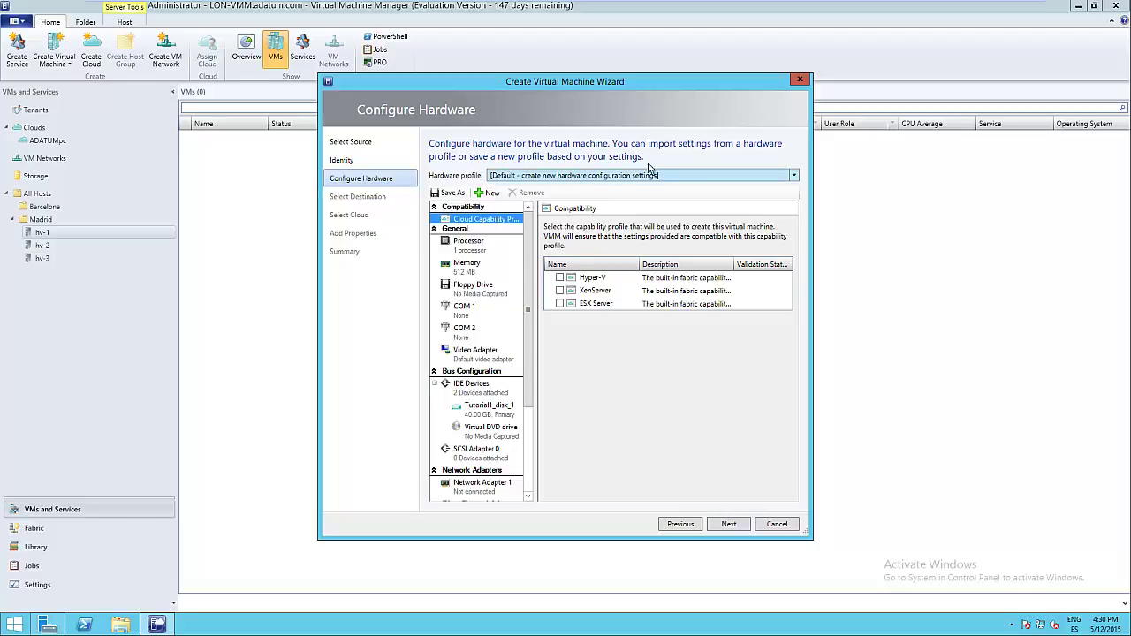
pyautogui.click(560, 278)
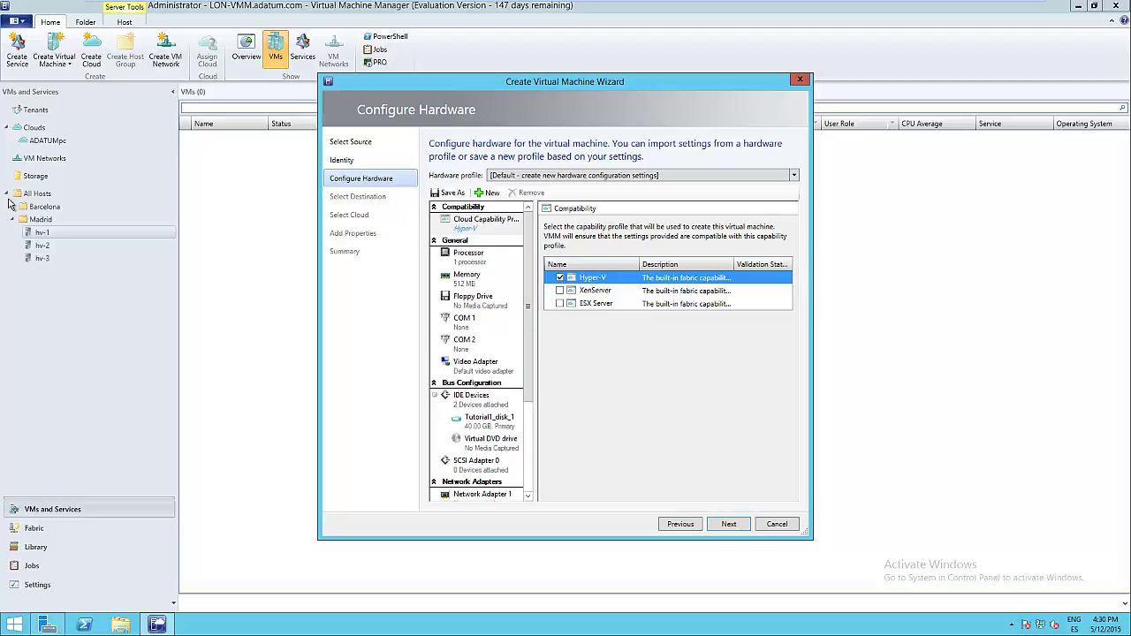
pyautogui.click(470, 257)
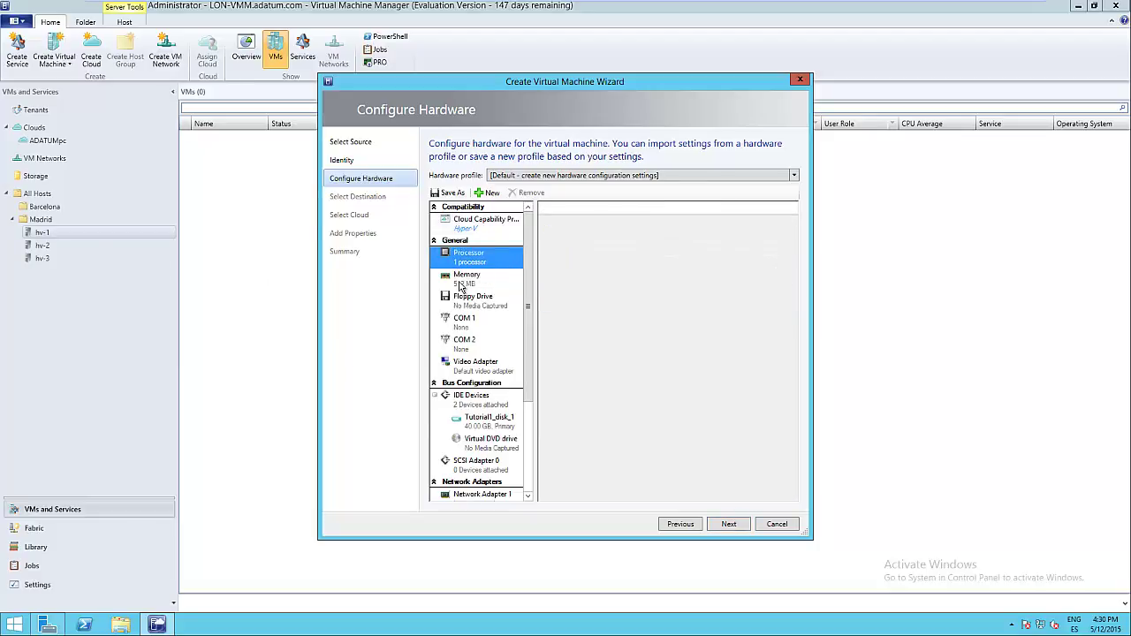
pyautogui.click(460, 282)
pyautogui.press('Tab')
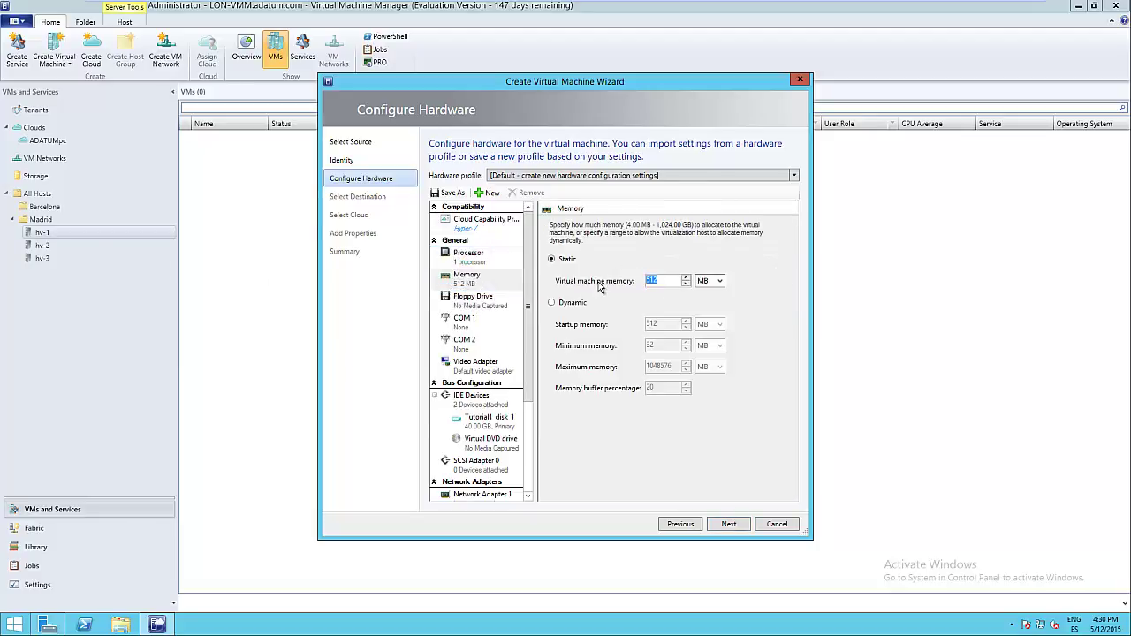
pyautogui.write('1024')
# Step: Set the size of the new dynamic disk Tutorial1_disk_1 to 15 GB
pyautogui.moveTo(529, 305); pyautogui.dragTo(529, 351)
pyautogui.click(491, 350)
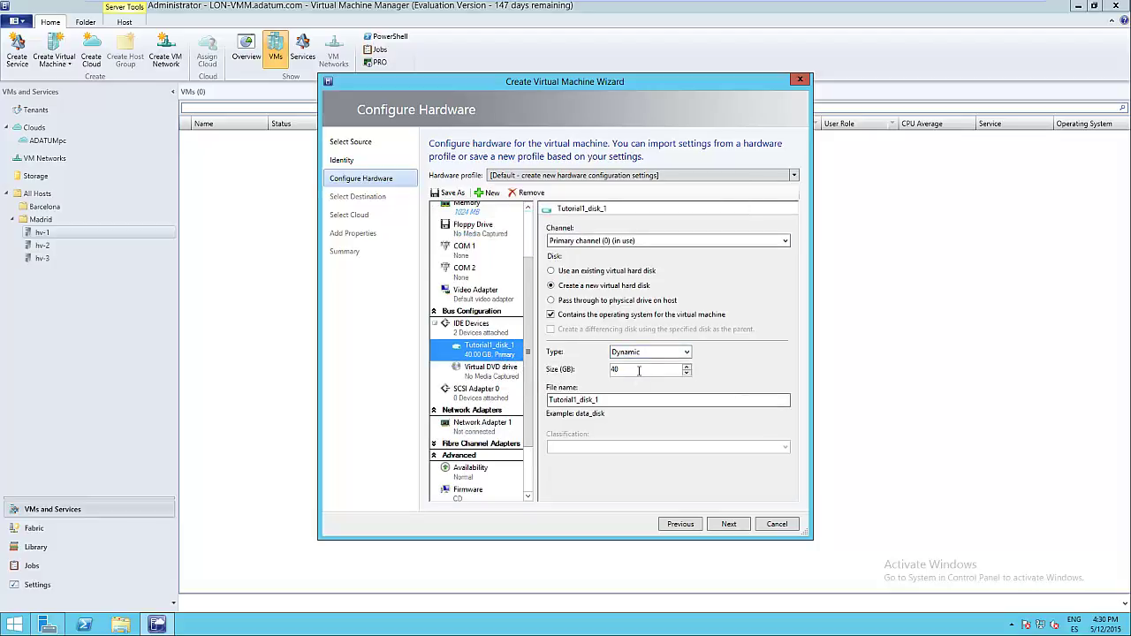
pyautogui.doubleClick(611, 370)
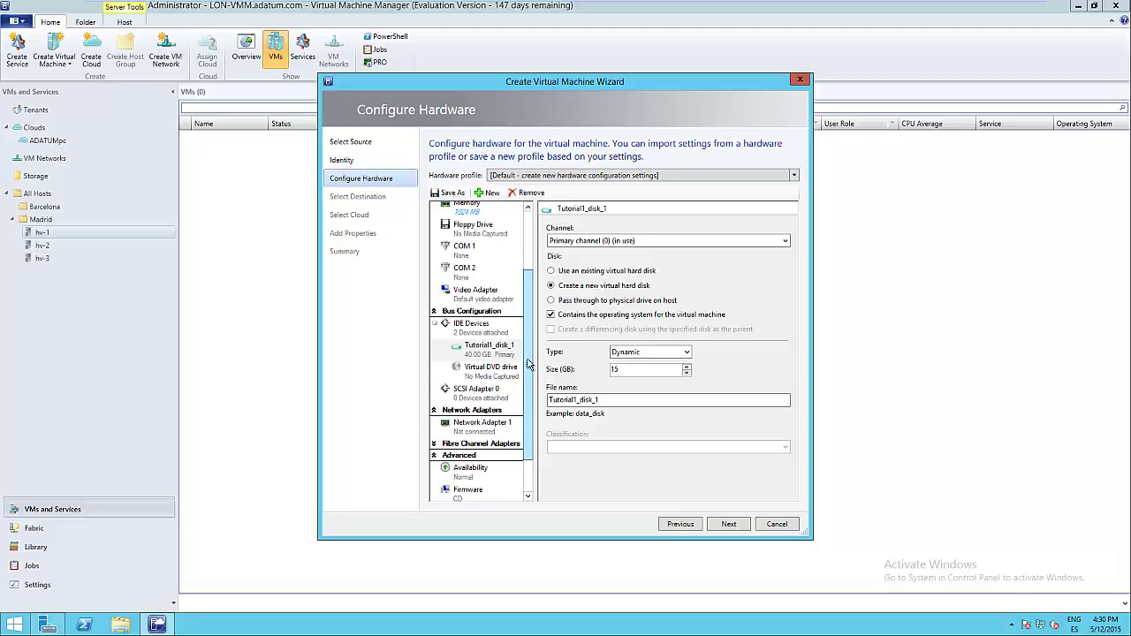
# Step: Attach the existing ISO image en_windows_server_2012_r2_x64_dvd_2707946.iso to the virtual DVD drive
pyautogui.scroll(-1, 528, 361)
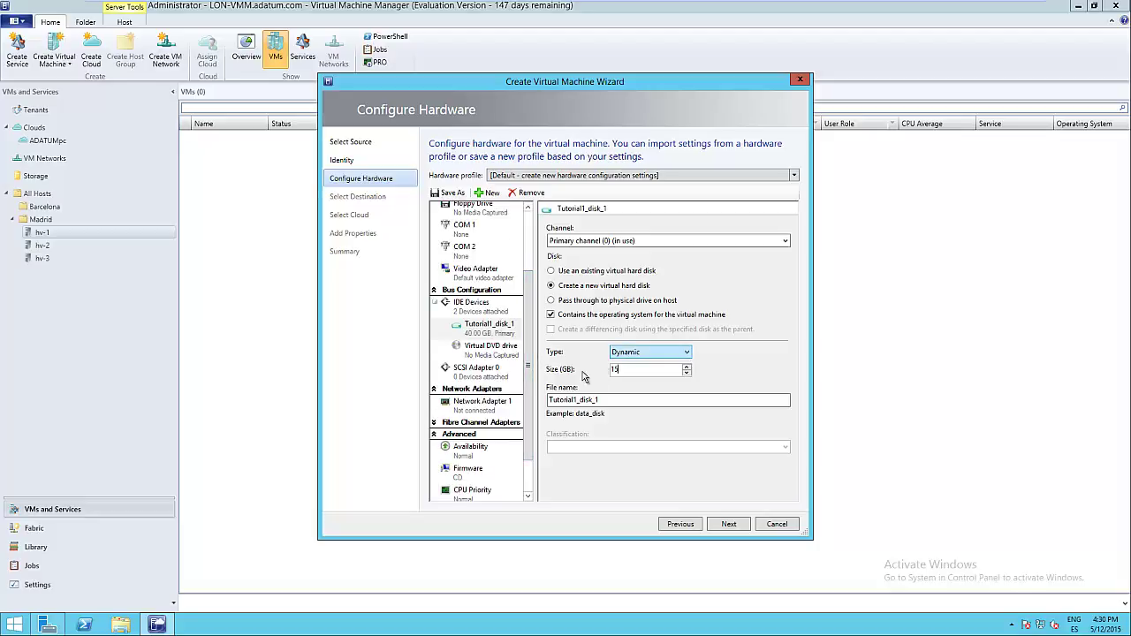
pyautogui.click(492, 350)
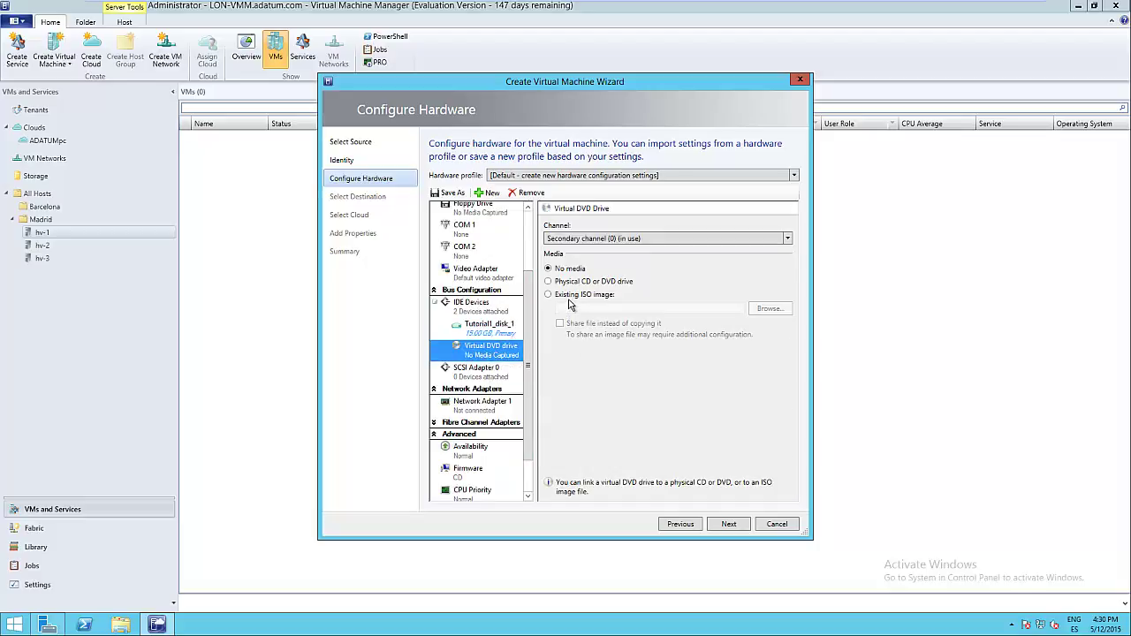
pyautogui.click(570, 298)
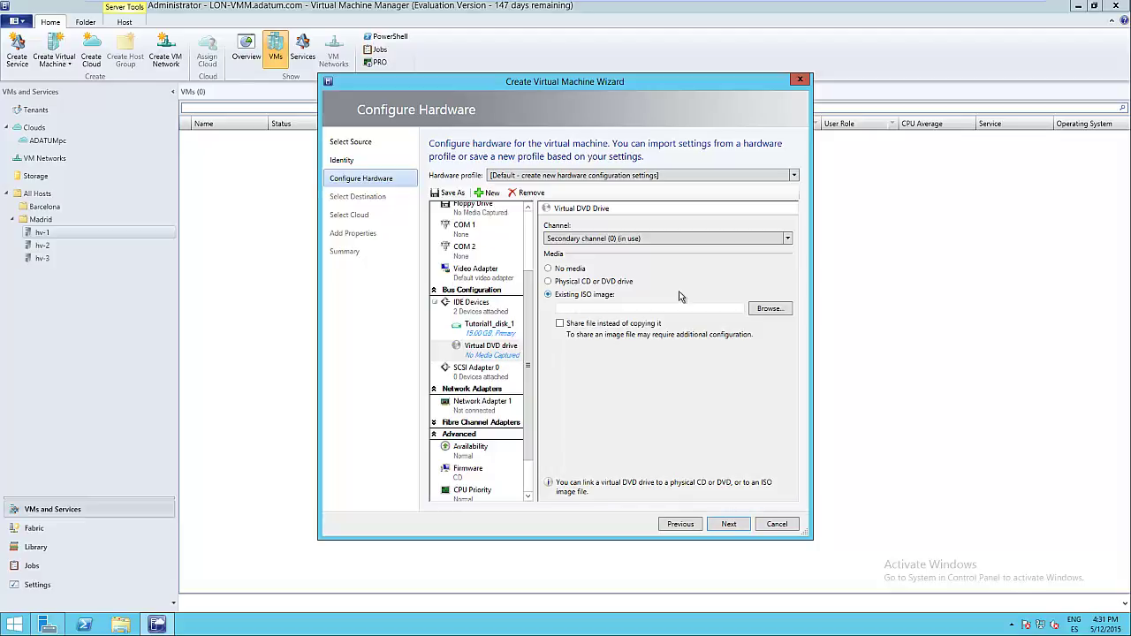
pyautogui.click(769, 310)
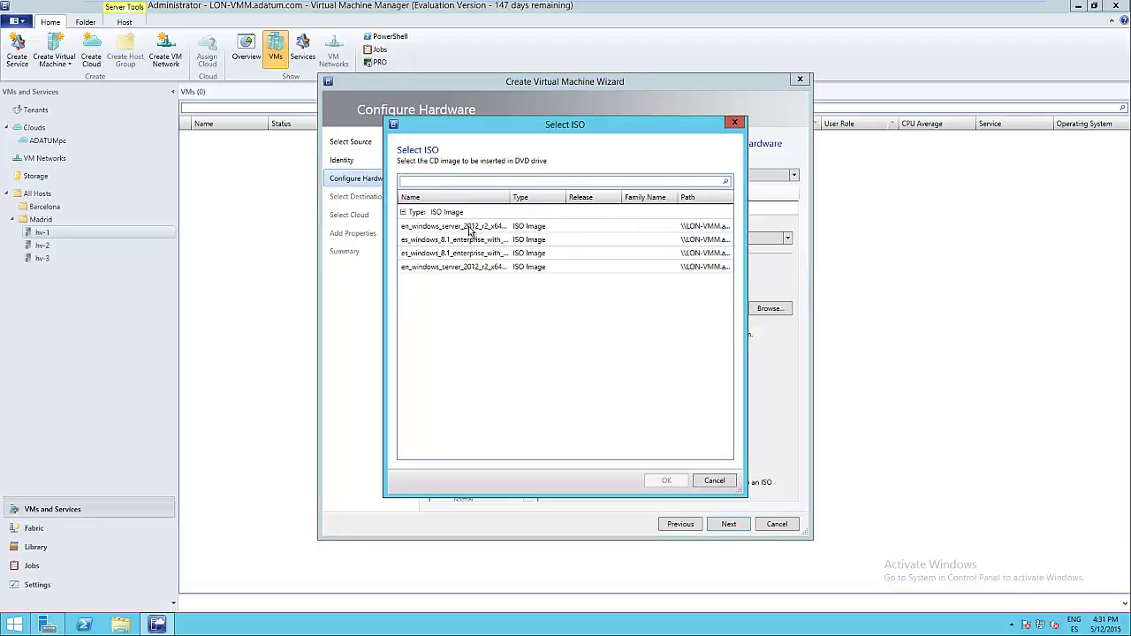
pyautogui.moveTo(683, 200); pyautogui.dragTo(634, 200)
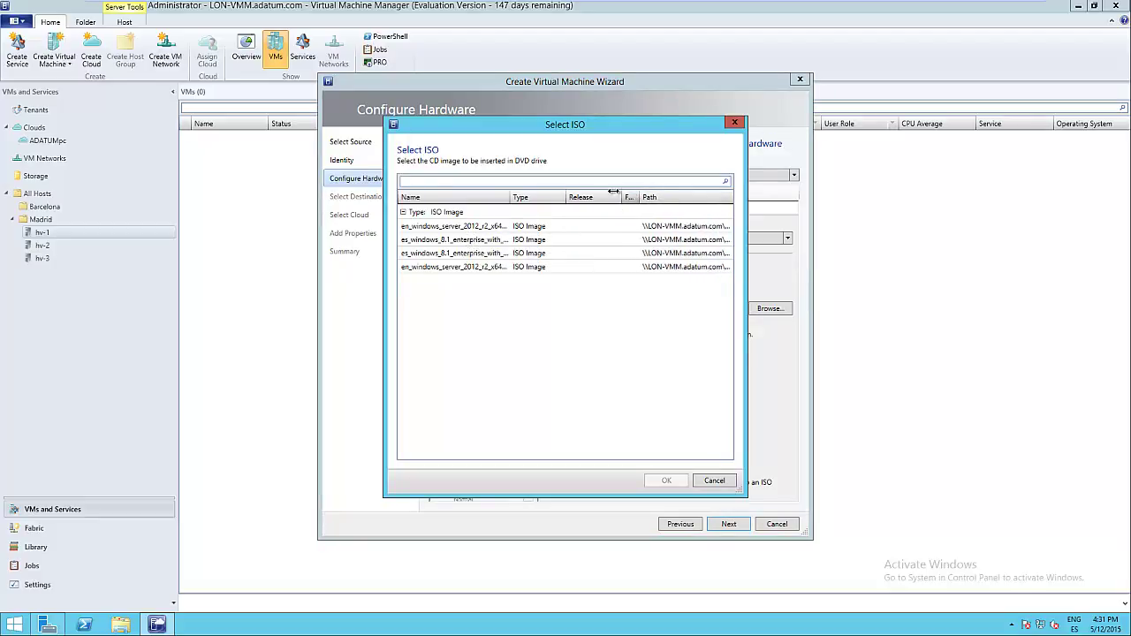
pyautogui.click(503, 227)
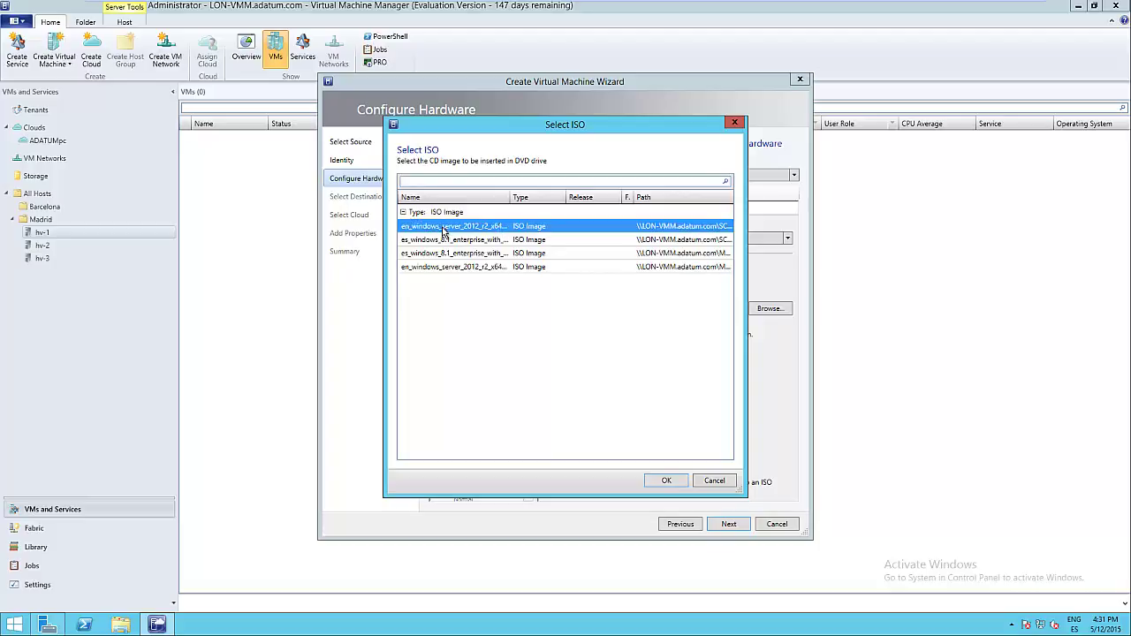
pyautogui.click(669, 482)
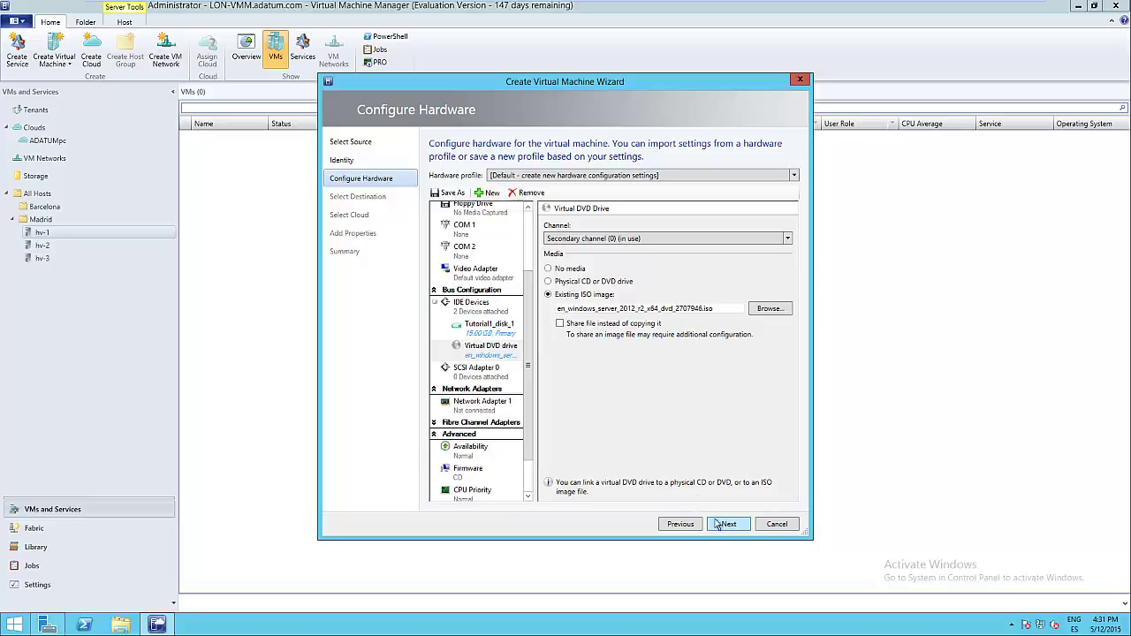
# Step: Connect Network Adapter 1 to the Production VM network and accept the hardware configuration
pyautogui.moveTo(527, 317); pyautogui.dragTo(526, 334)
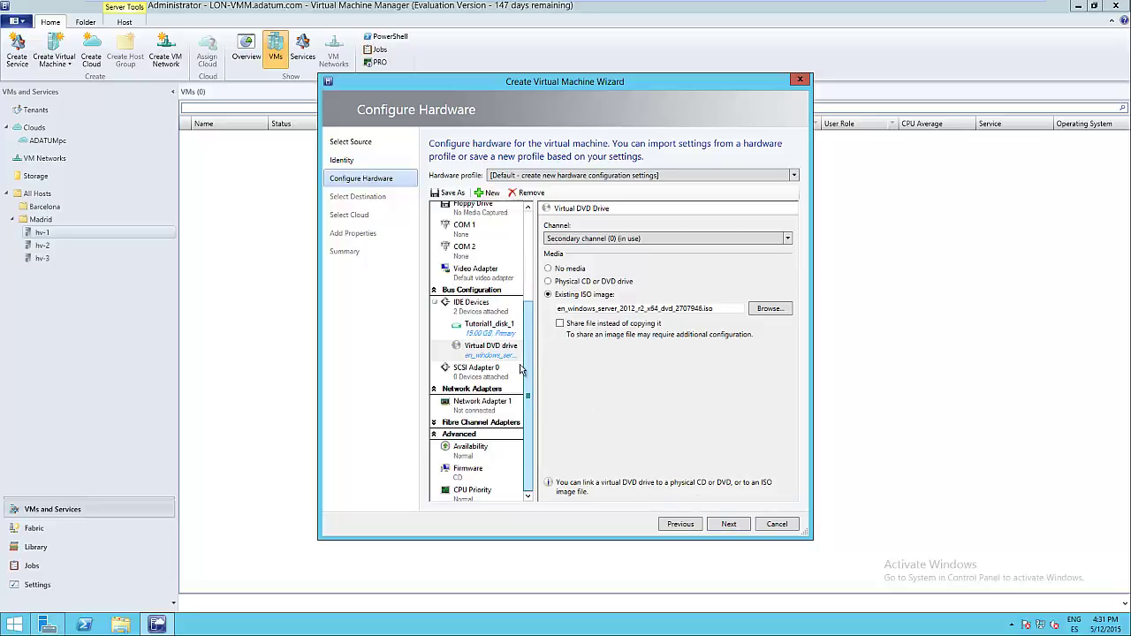
pyautogui.click(486, 363)
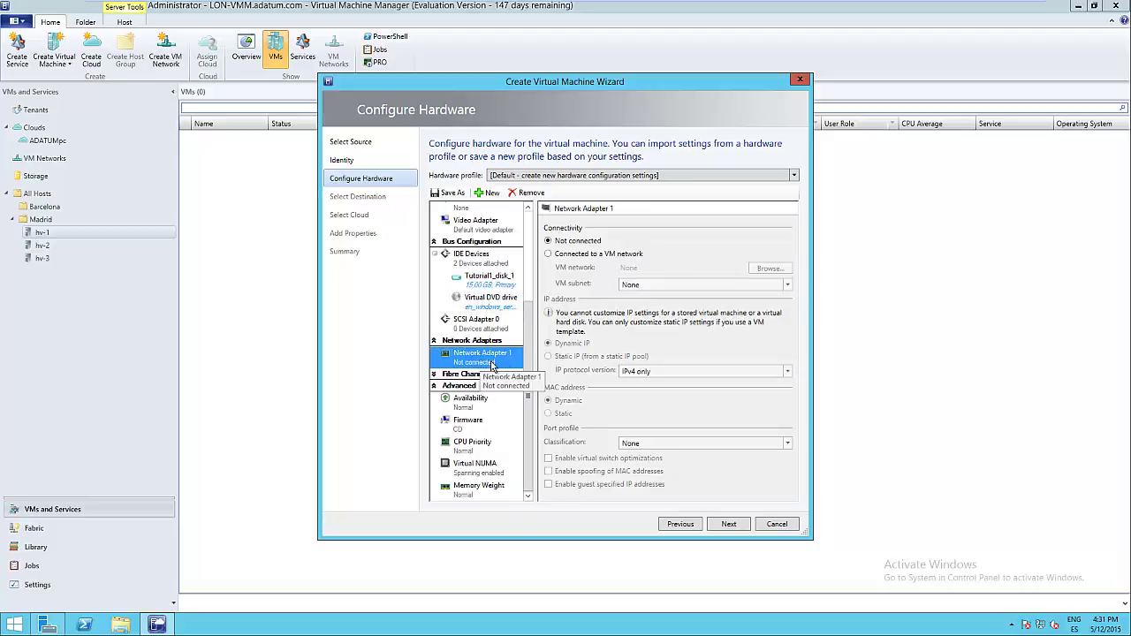
pyautogui.click(564, 256)
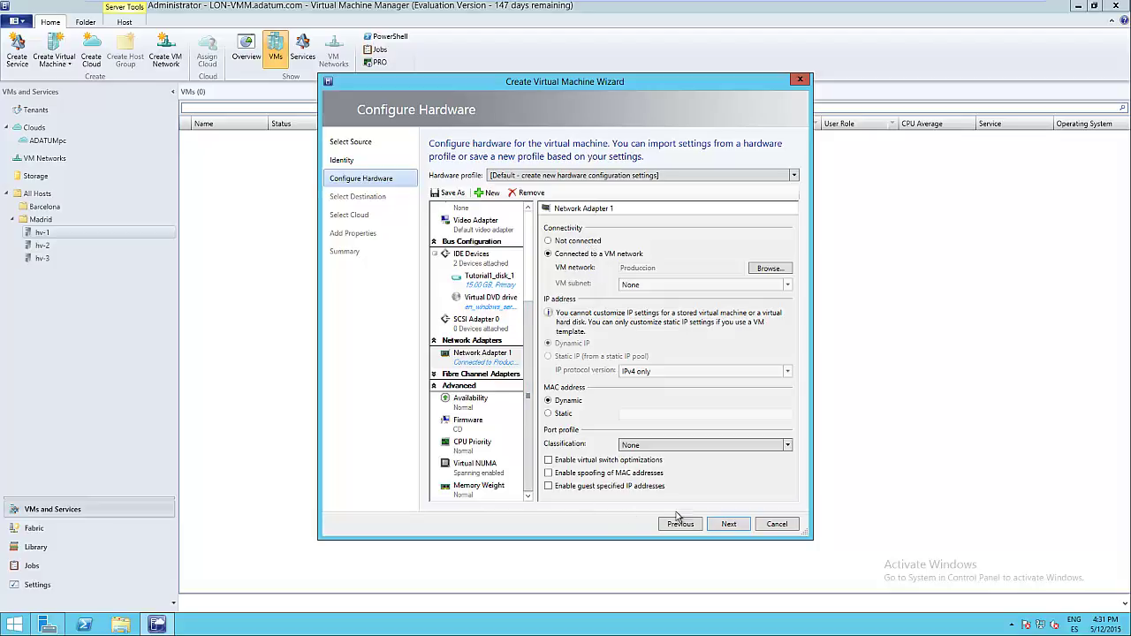
pyautogui.click(732, 524)
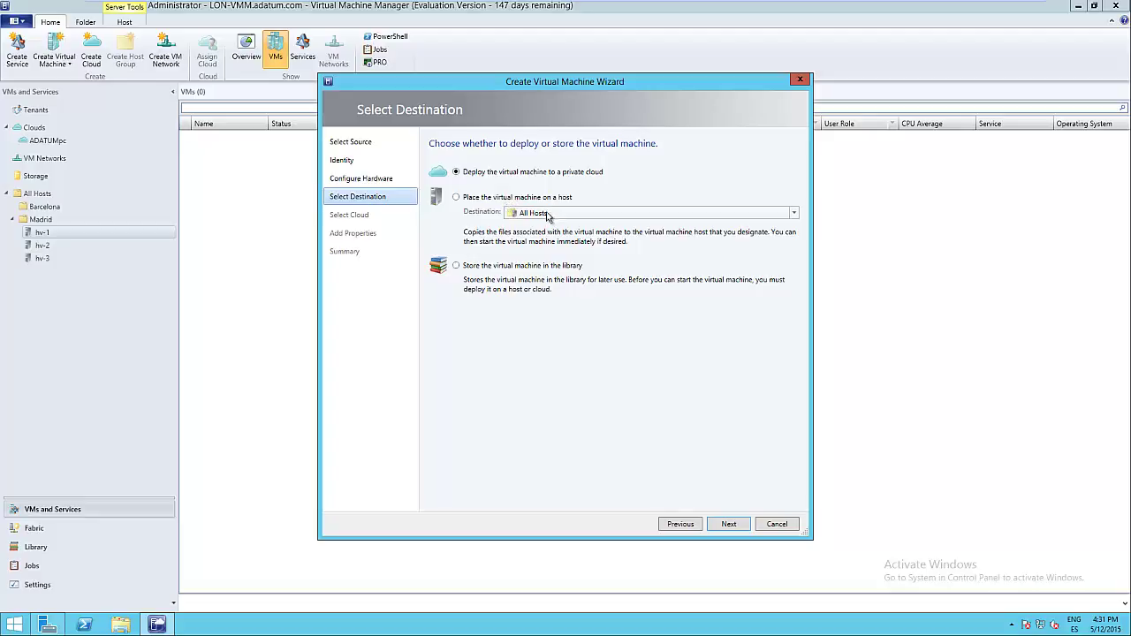
# Step: Place the virtual machine on a host in the Madrid host group, using hv-1.adatum.com as the destination
pyautogui.click(501, 199)
pyautogui.click(545, 213)
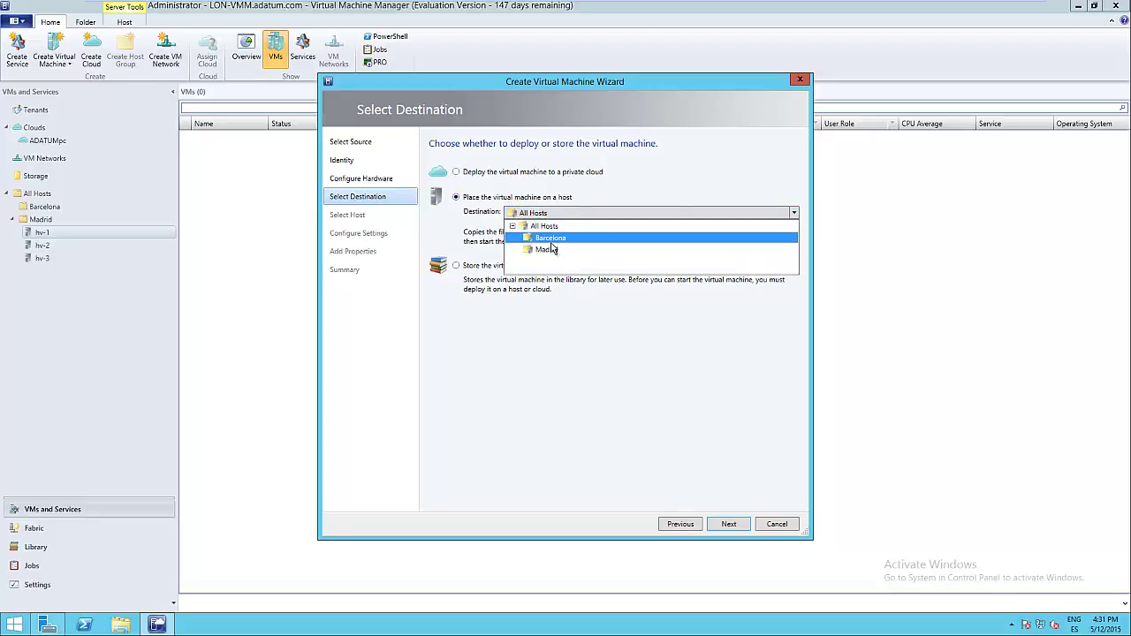
pyautogui.click(543, 250)
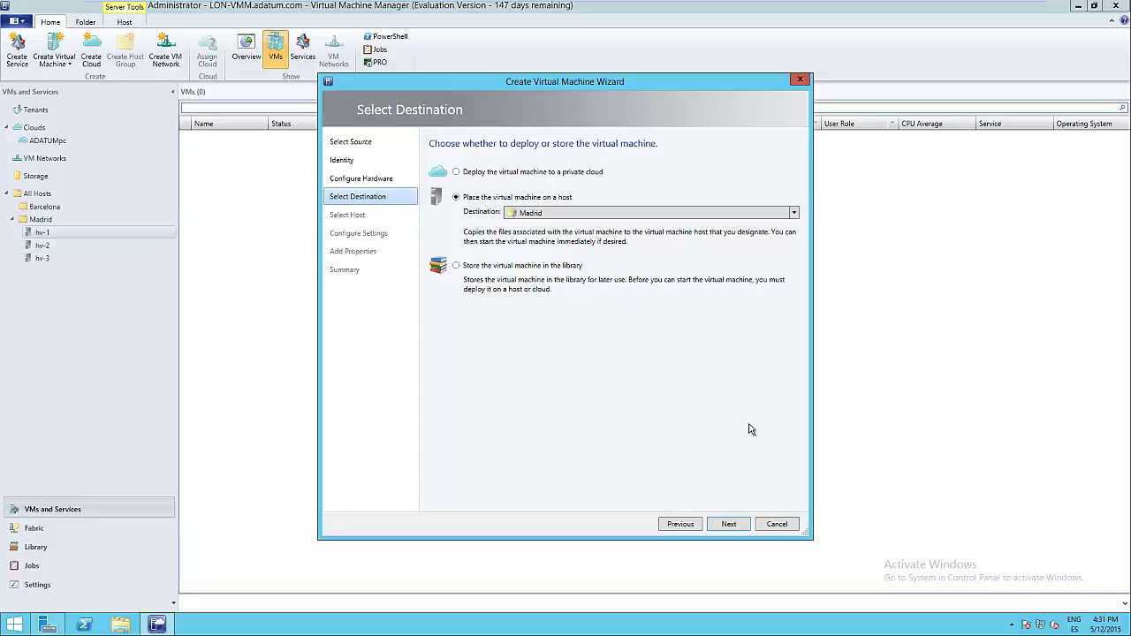
pyautogui.click(728, 525)
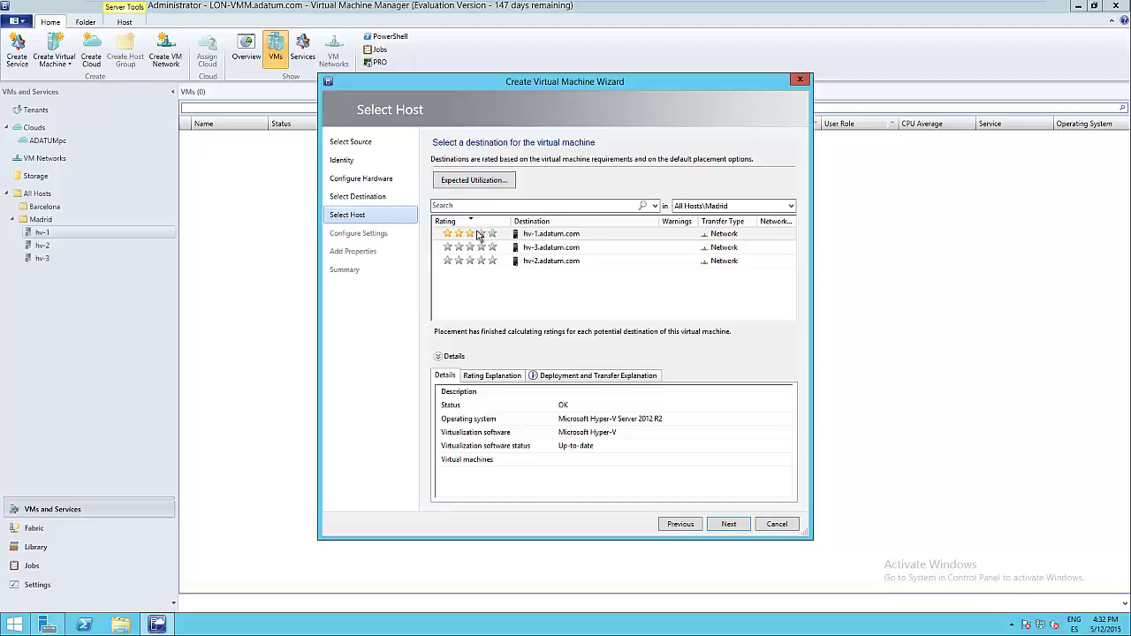
pyautogui.click(727, 524)
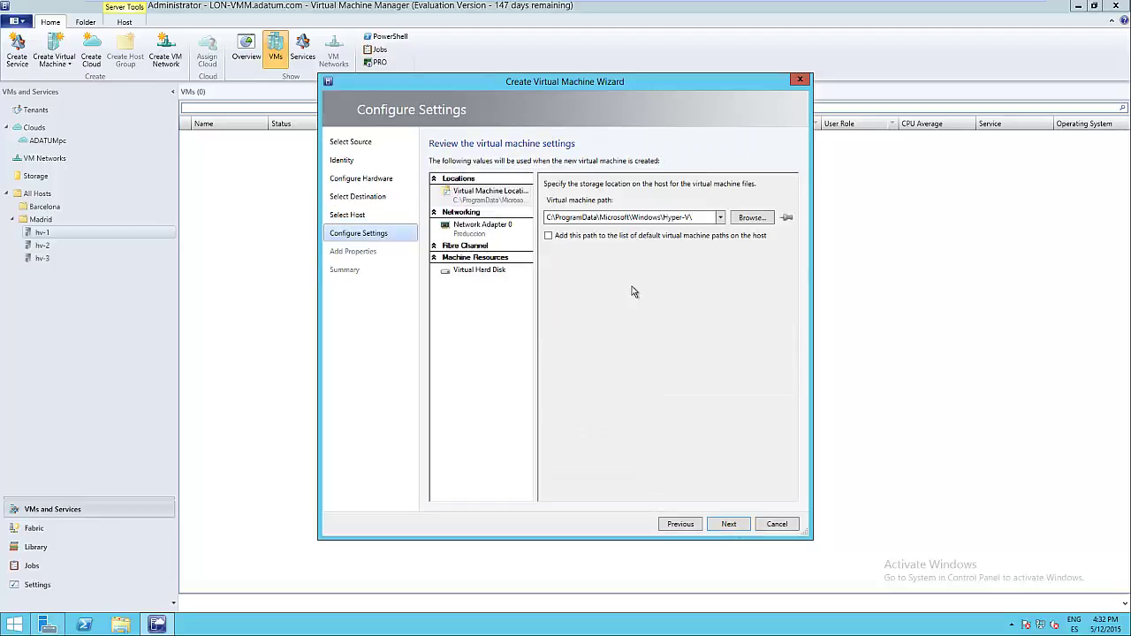
# Step: Set the virtual machine's storage path on the host to C:\ProgramData\Microsoft\Windows\Hyper-V through the destination folder browser
pyautogui.click(753, 218)
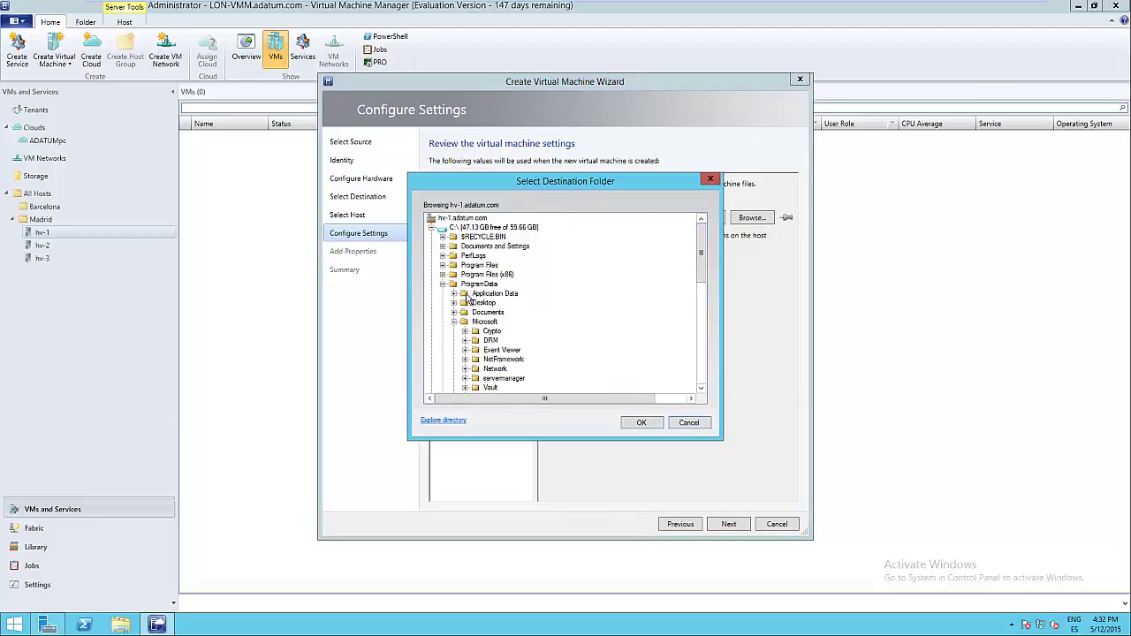
pyautogui.click(642, 422)
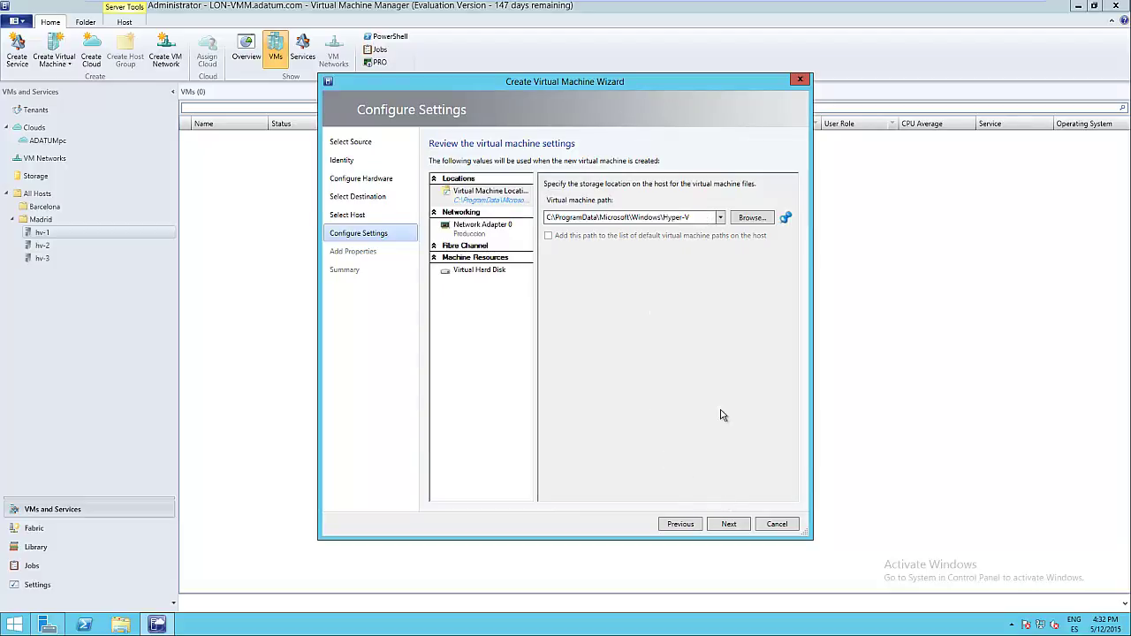
# Step: Specify Windows Server 2012 R2 Standard as the operating system and create the virtual machine without starting it after deployment
pyautogui.click(728, 524)
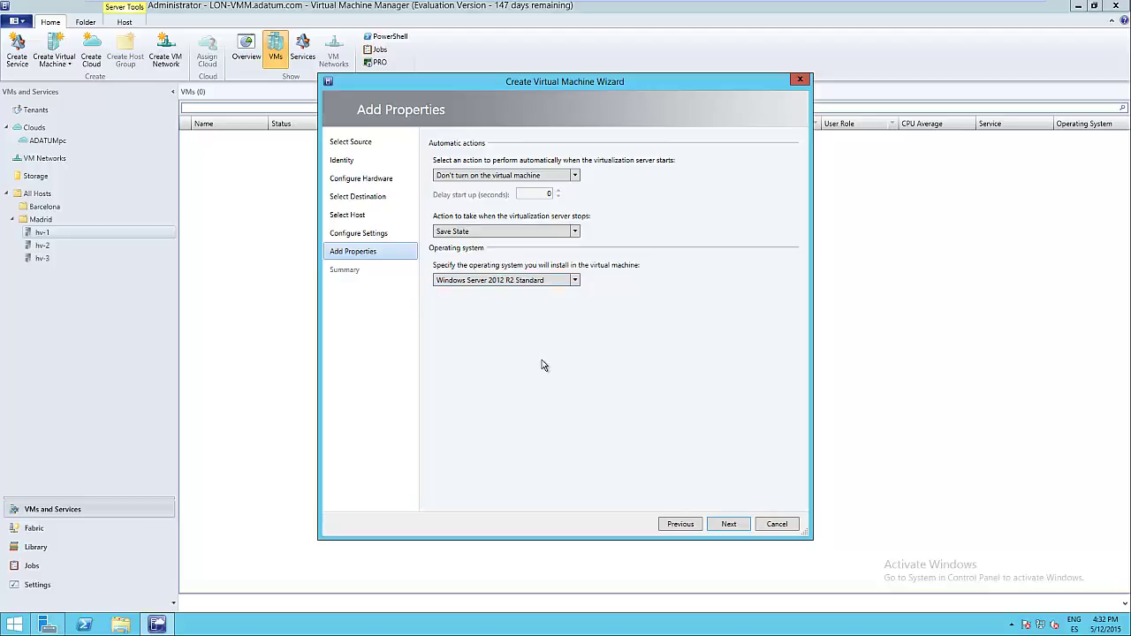
pyautogui.click(725, 527)
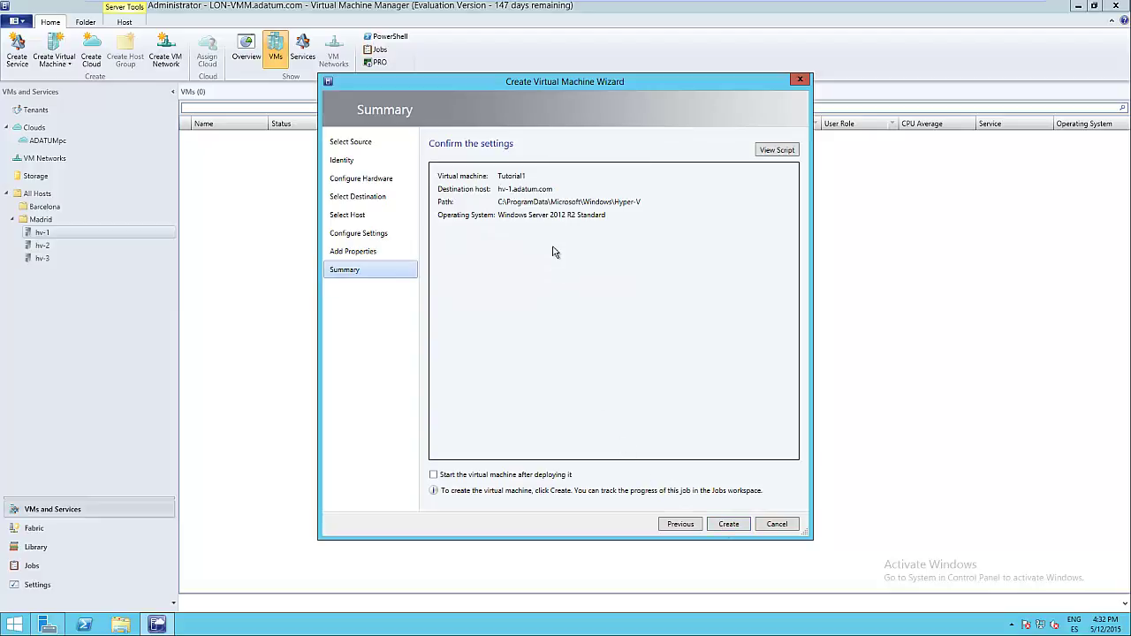
pyautogui.click(721, 526)
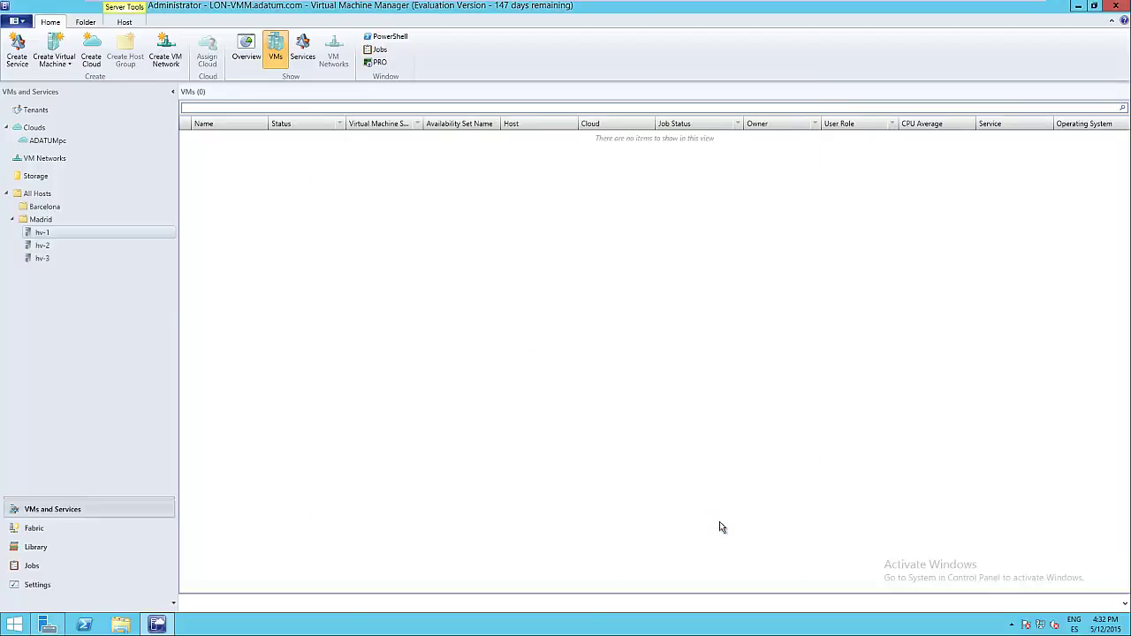